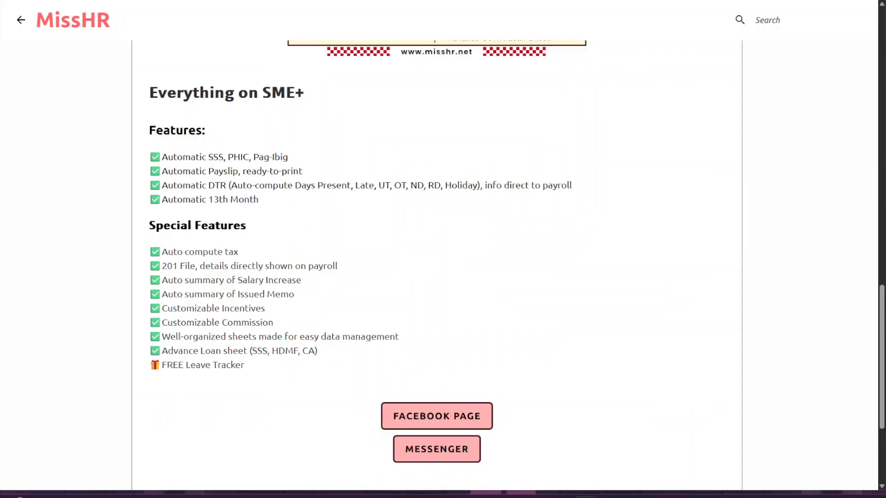
Review the payroll template's sample, the plan comparison table and the Everything on SME+ feature list on the MissHR page
scroll(514, 317, "up", 15)
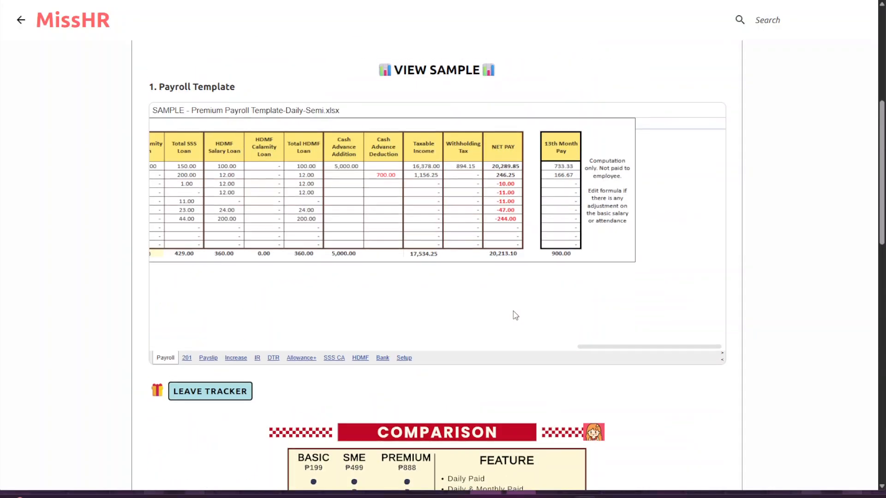
scroll(623, 397, "down", 5)
left_click_drag(679, 452, 617, 464)
scroll(642, 439, "up", 1)
scroll(660, 417, "down", 8)
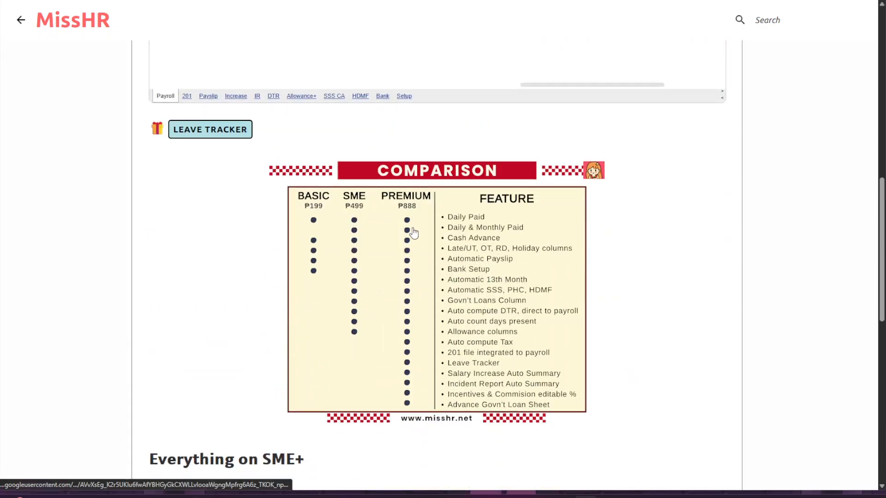
scroll(674, 330, "down", 8)
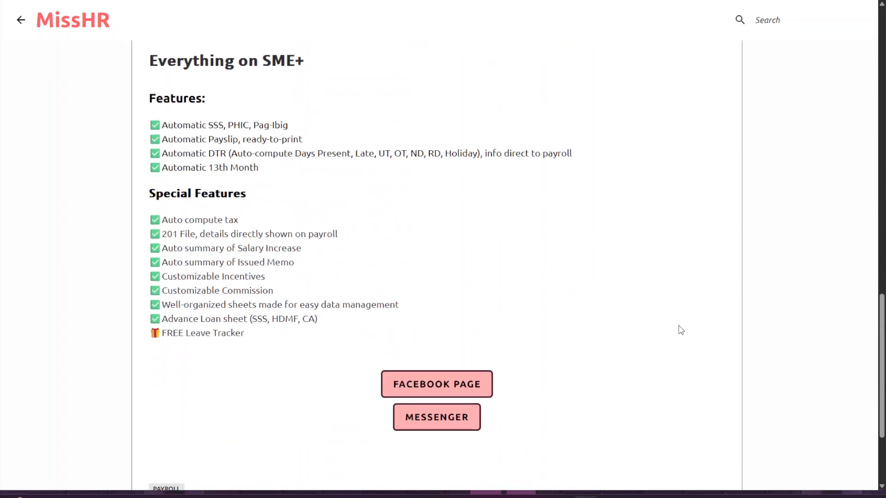
scroll(682, 331, "up", 1)
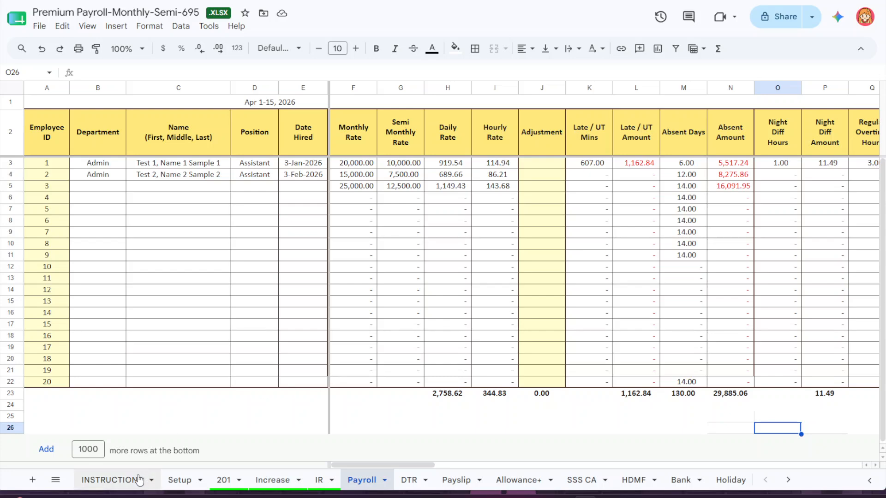
In the Premium Payroll-Monthly-Semi-695 spreadsheet, read the INSTRUCTIONS sheet and check the Commission % choices on the Setup sheet
left_click(116, 480)
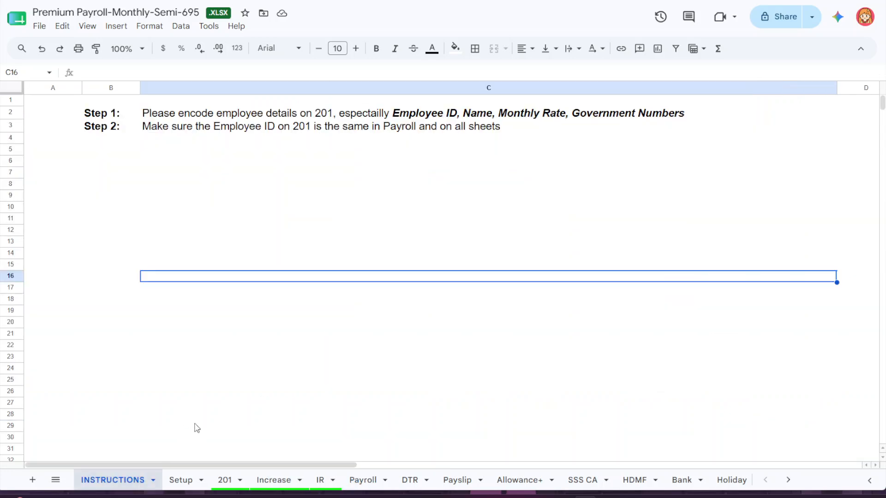
left_click(183, 479)
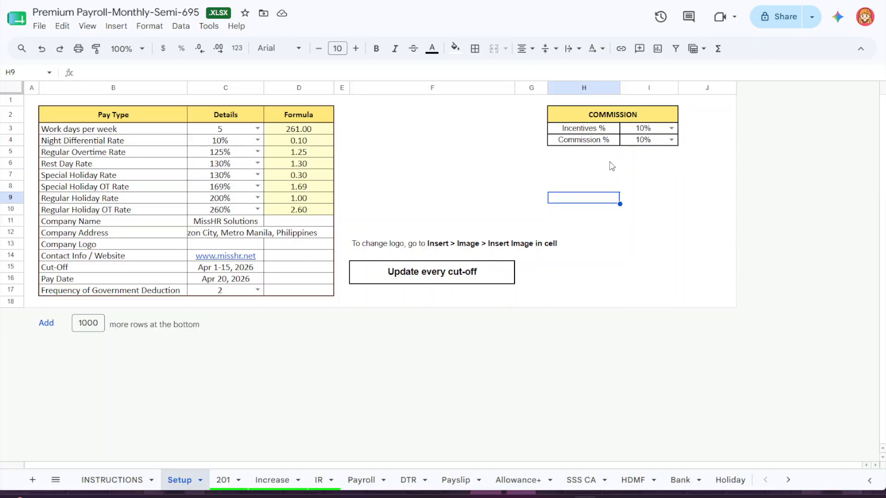
left_click(671, 140)
left_click(553, 178)
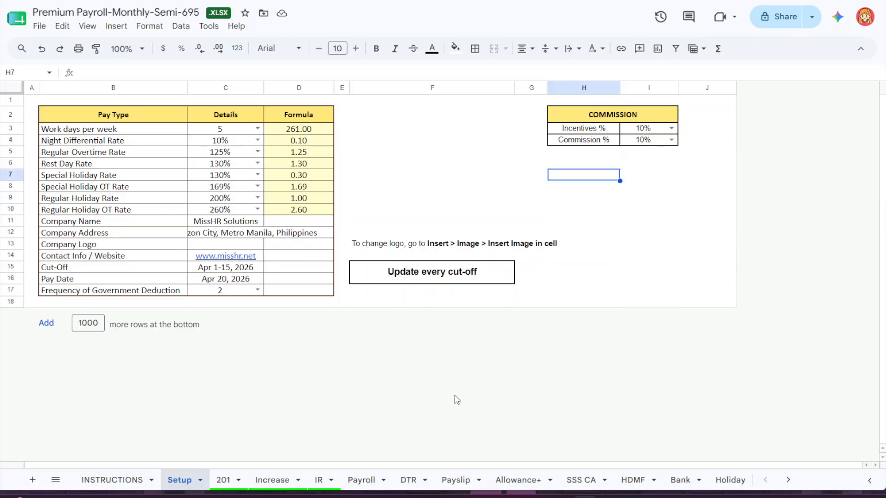
On the Allowance+ sheet, view the notes attached to the Sales / Incentives Basis and Sales / Commission Basis headers
left_click(535, 482)
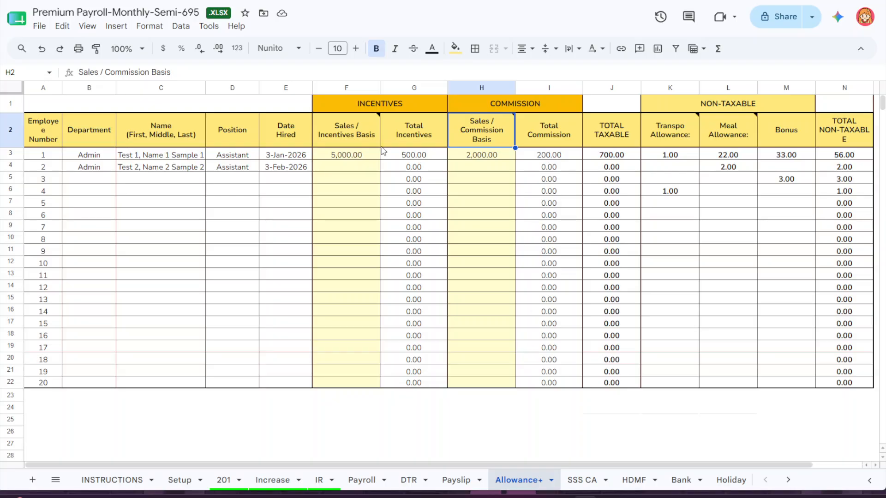
mouse_move(374, 148)
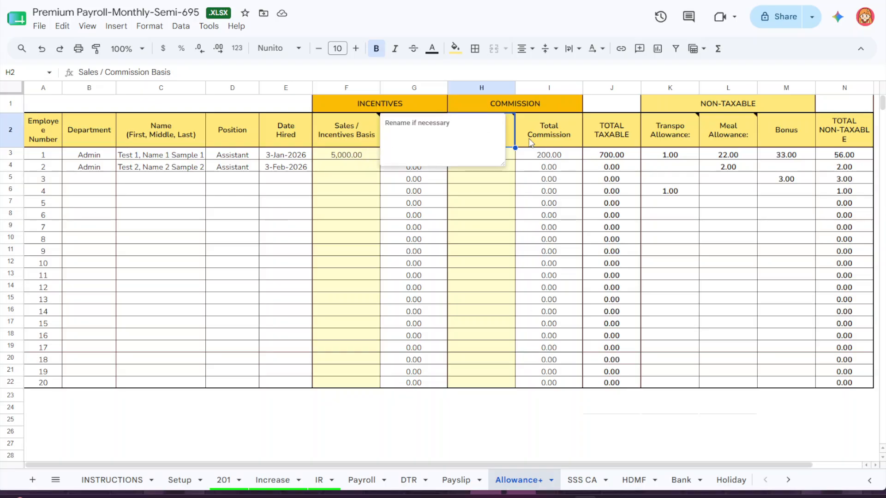
mouse_move(509, 134)
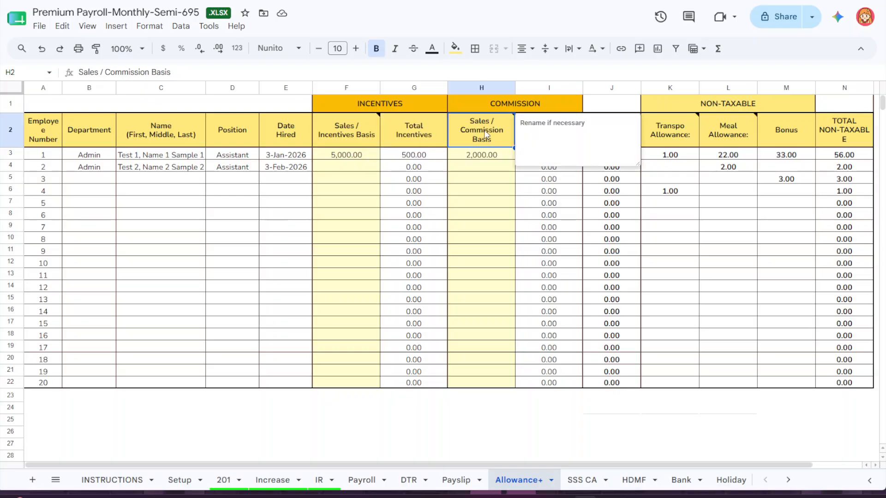
Examine the employee columns of the 201 sheet, from employment status through to the salary increase and IR summaries
left_click(225, 481)
left_click(797, 461)
left_click_drag(801, 466, 383, 479)
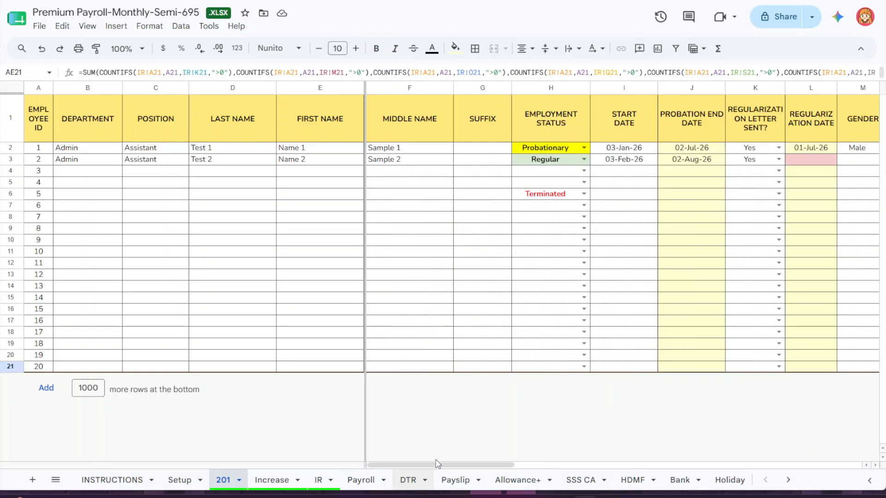
left_click(459, 454)
left_click_drag(434, 467, 825, 465)
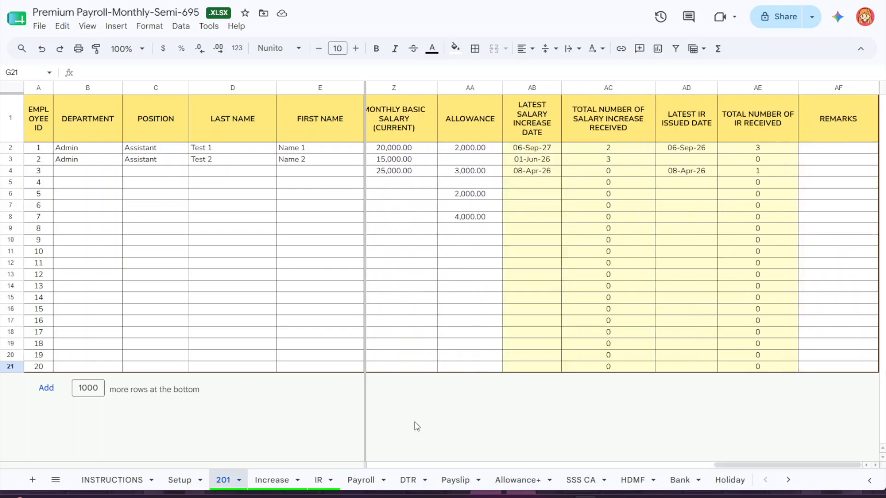
Inspect the Increase and IR sheets, and compare them with the summary columns of the 201 sheet
left_click(277, 480)
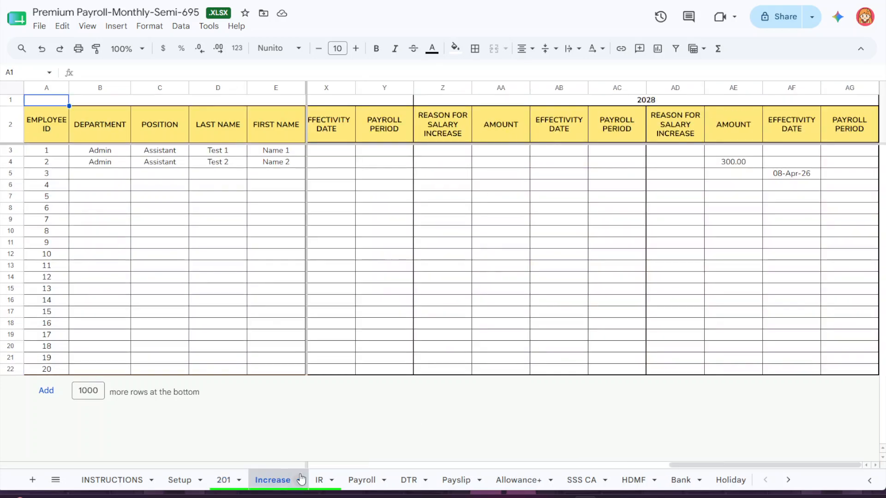
left_click(323, 480)
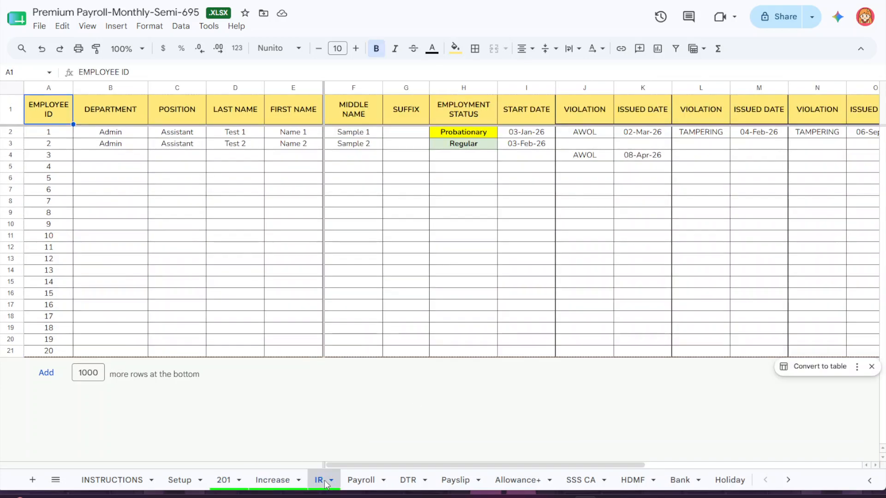
left_click(228, 480)
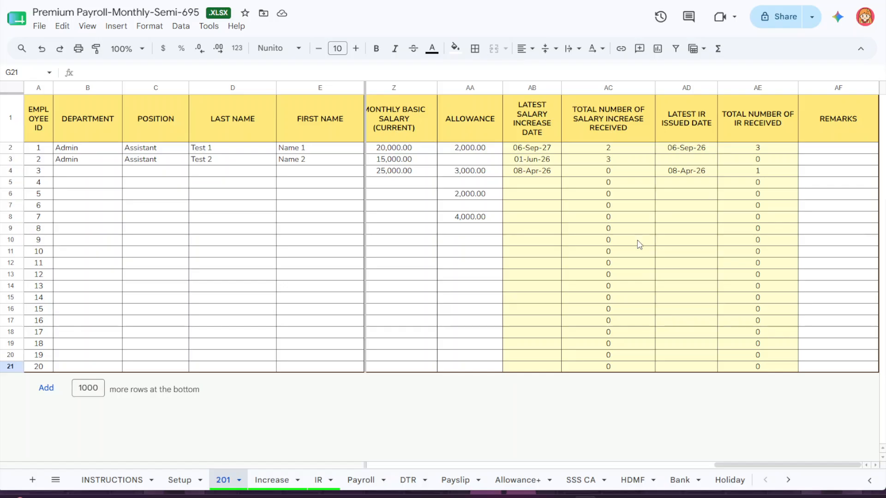
Review the Payroll sheet's columns and the employees' daily attendance tables on the DTR sheet
left_click(367, 482)
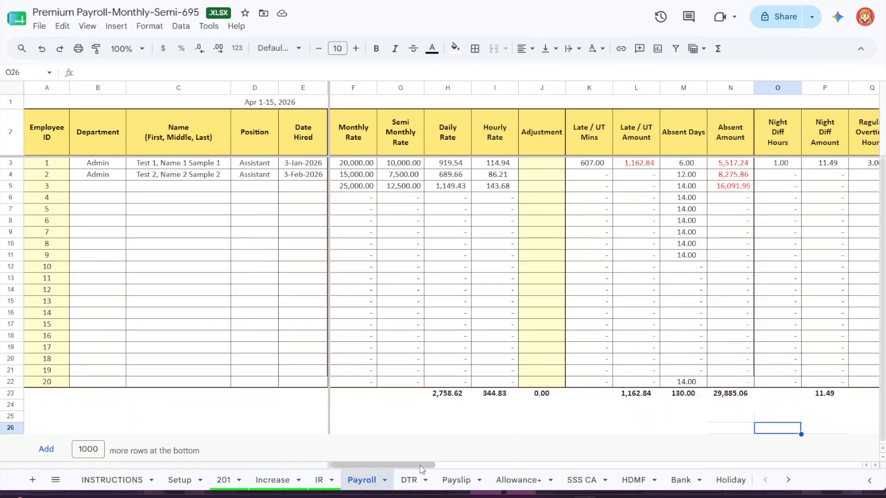
left_click_drag(377, 466, 336, 457)
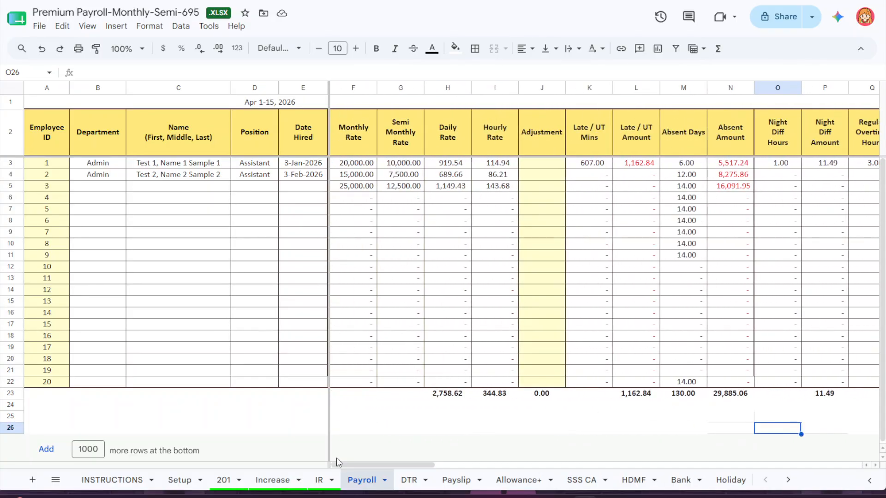
left_click(415, 478)
scroll(635, 409, "down", 10)
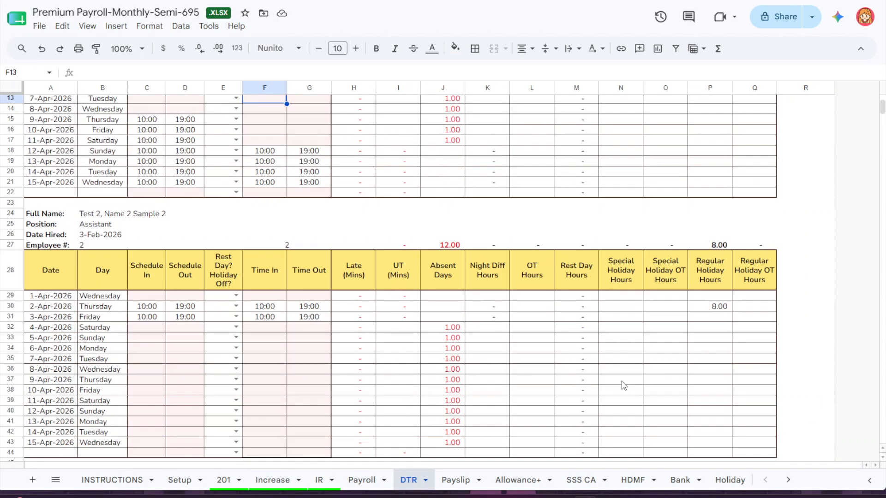
scroll(610, 425, "up", 10)
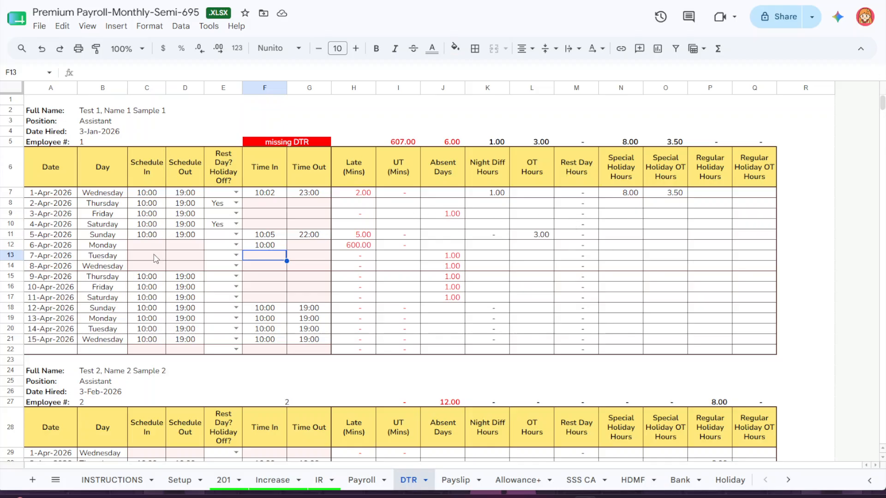
For the first employee's 8-Apr-2026 row, set Schedule In to 09:00 and Schedule Out to 17:00
left_click(152, 268)
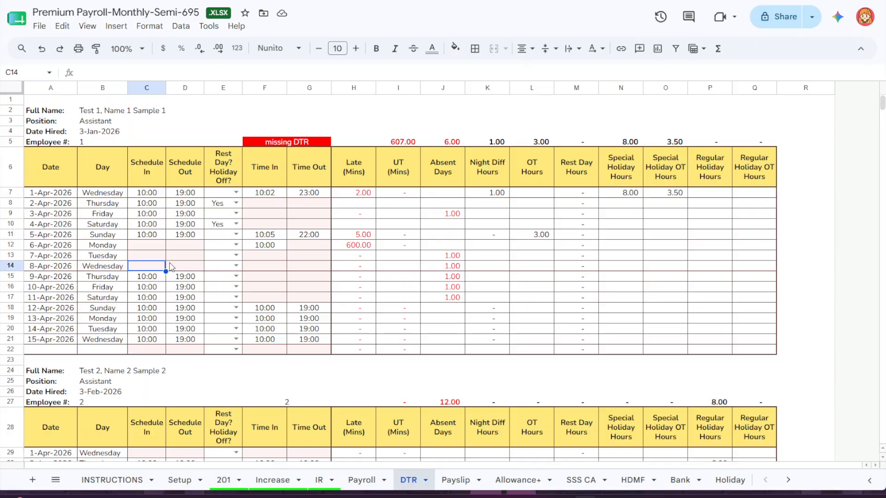
type("09:00")
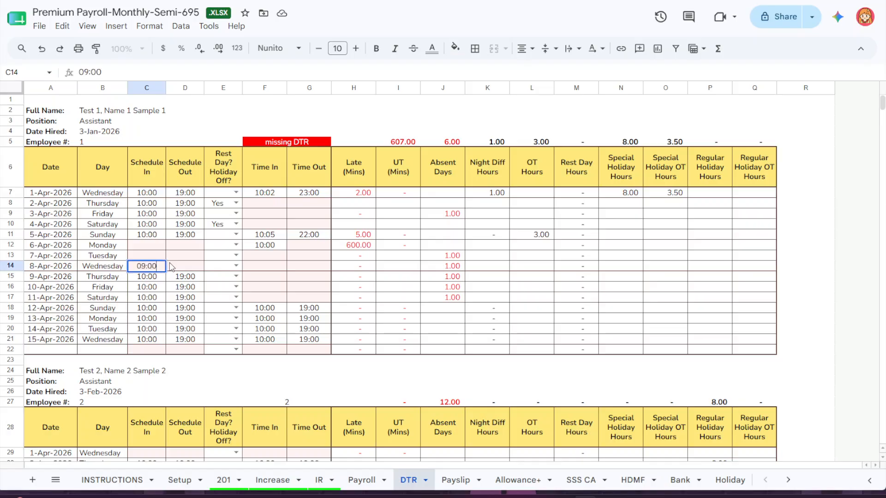
key("Tab")
type("17:00")
key("Return")
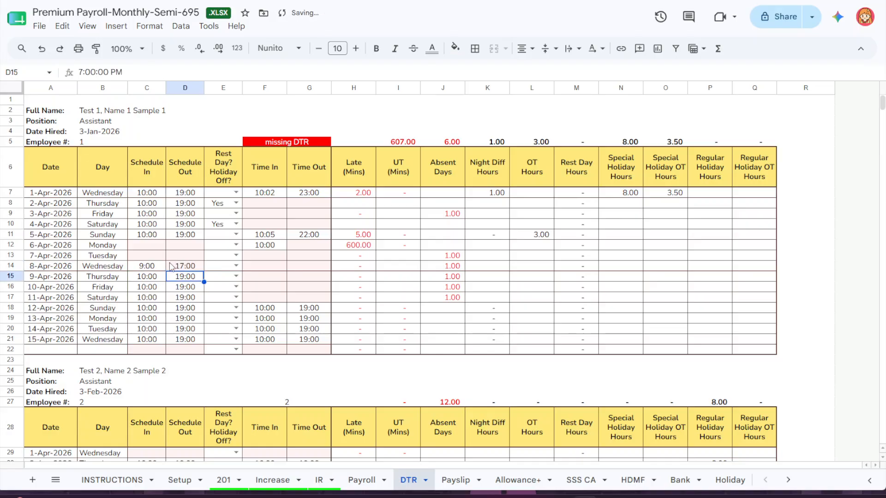
Enter 10:40 as the first employee's Time In for 8-Apr-2026
left_click(278, 268)
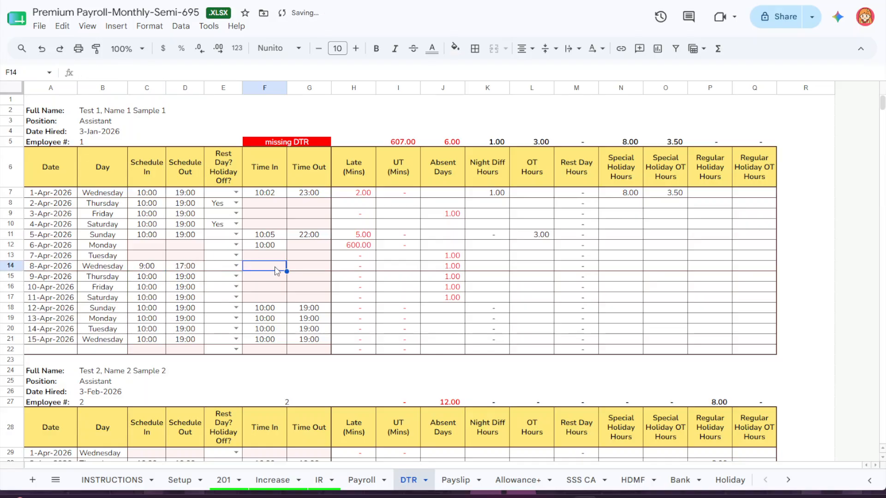
type("10:40")
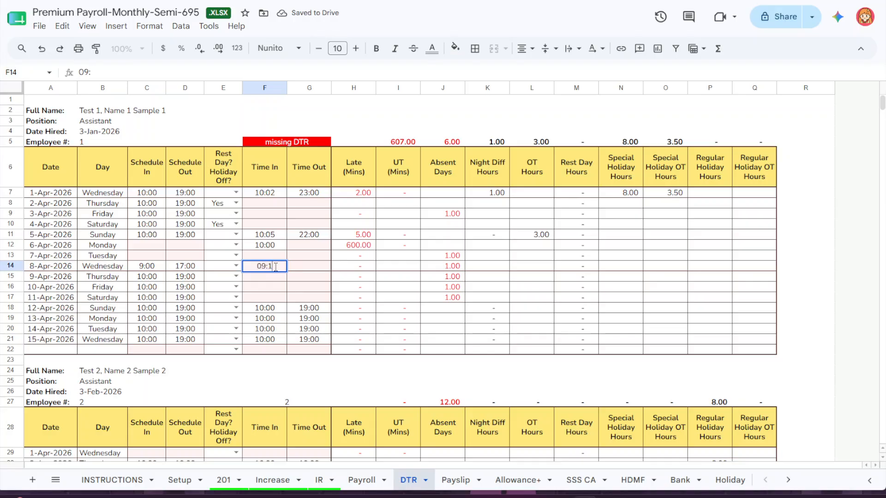
key("Return")
Set the first employee's 8-Apr-2026 Time In to 09:10 and Time Out to 23:00
left_click(276, 270)
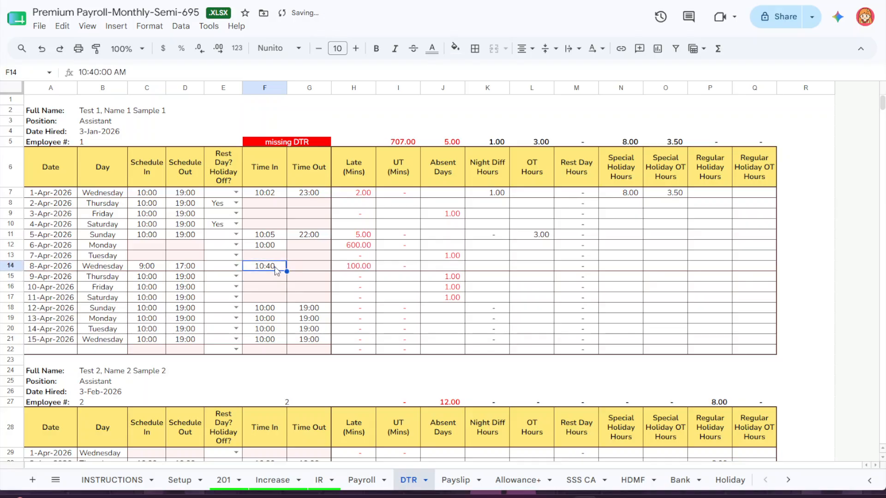
type("09:10")
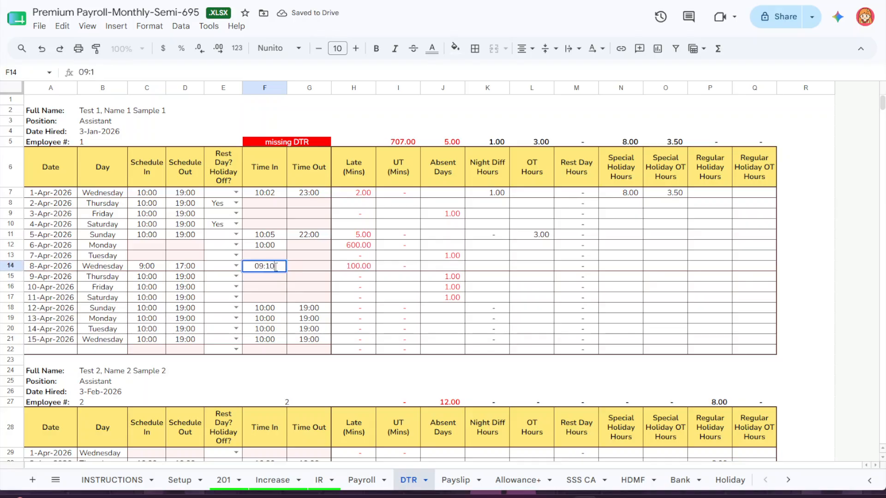
key("Return")
left_click(277, 270)
key("Right")
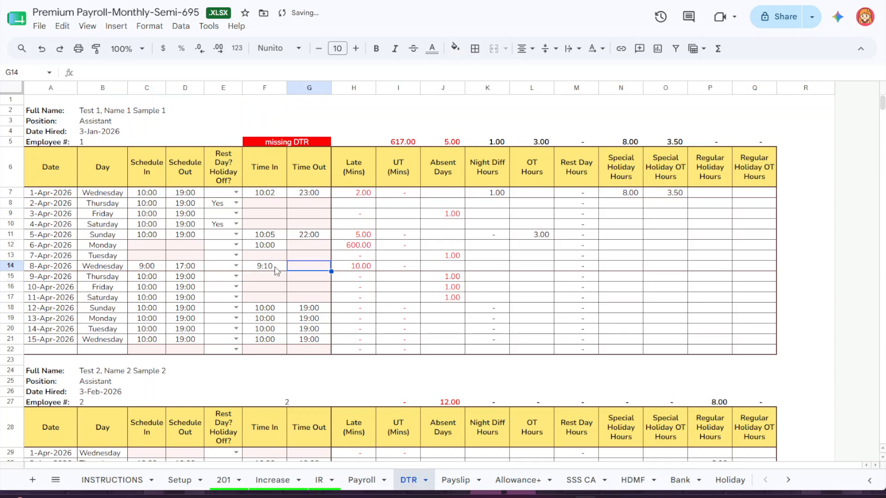
type("23:00")
key("Return")
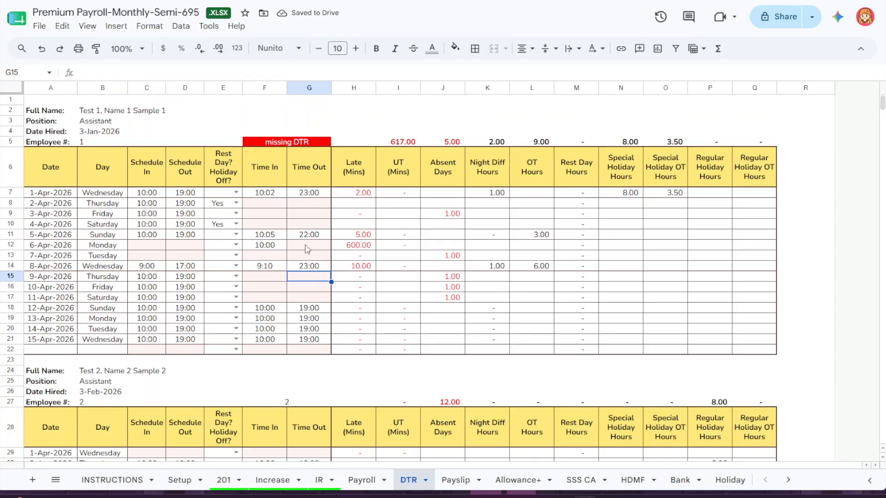
Enter the first employee's 9-Apr-2026 Time In as text with a leading apostrophe, '10:00
left_click(274, 280)
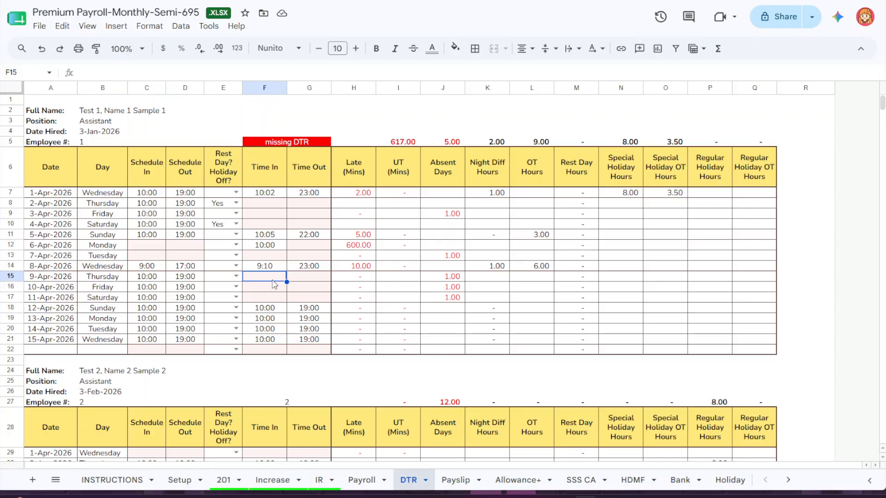
type("'100")
key("BackSpace")
type(":00")
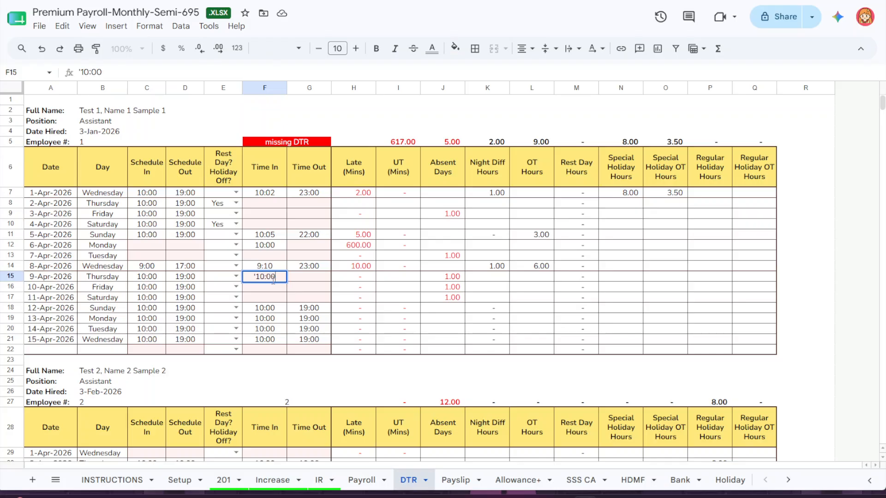
key("Return")
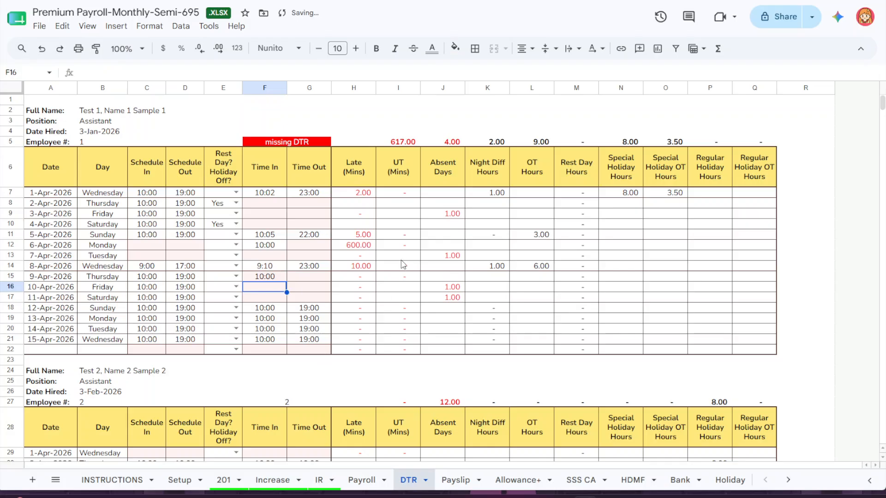
Replace the first employee's 9-Apr-2026 Time In with 10:00, without the leading apostrophe
left_click(271, 279)
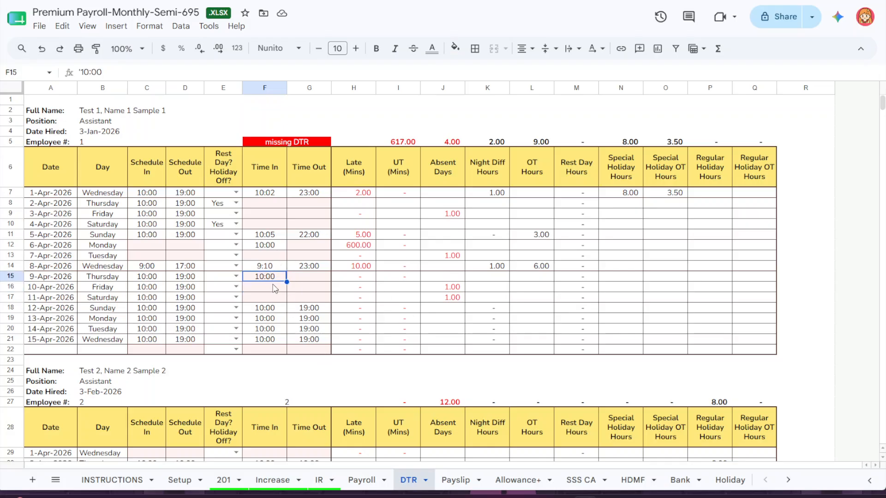
left_click(270, 289)
left_click(269, 278)
type("10:00")
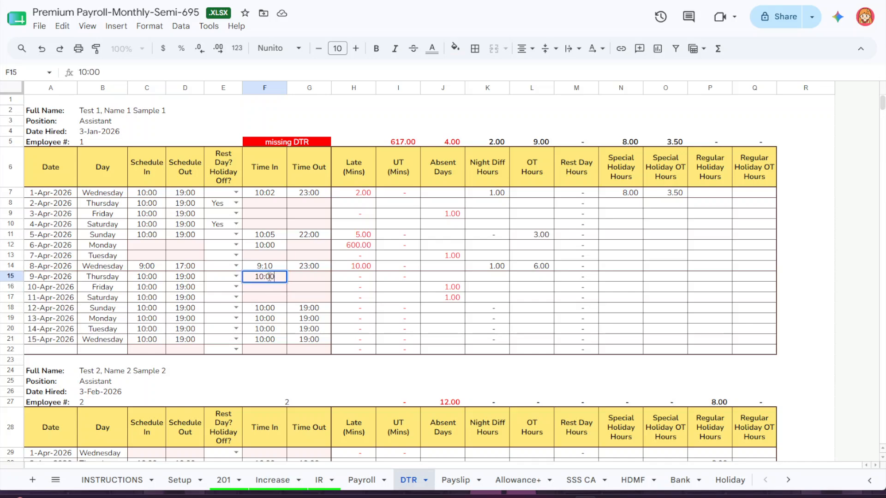
key("Return")
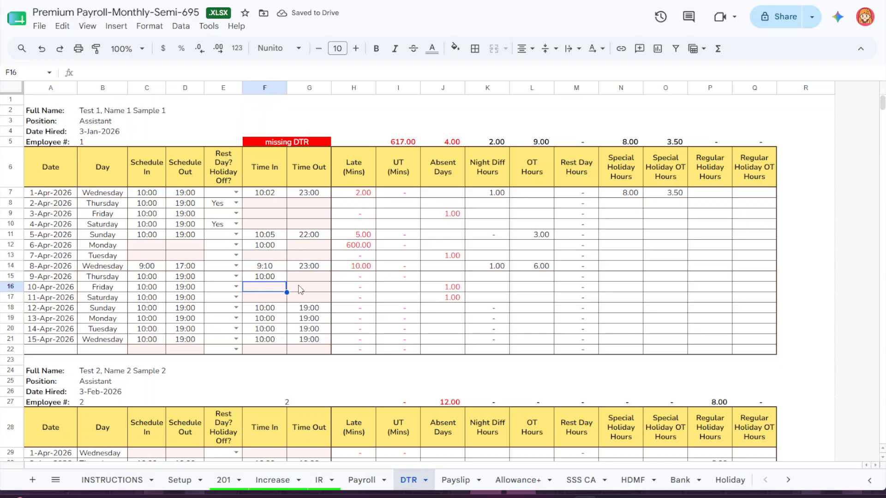
Set the first employee's Time Out to 15:00 for 6-Apr-2026 and to 21:00 for 9-Apr-2026
left_click(307, 247)
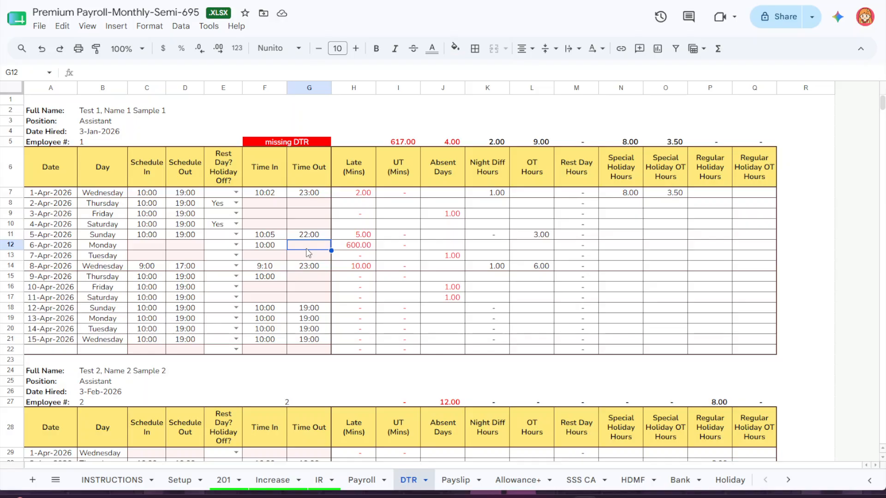
type("15:00")
key("Return")
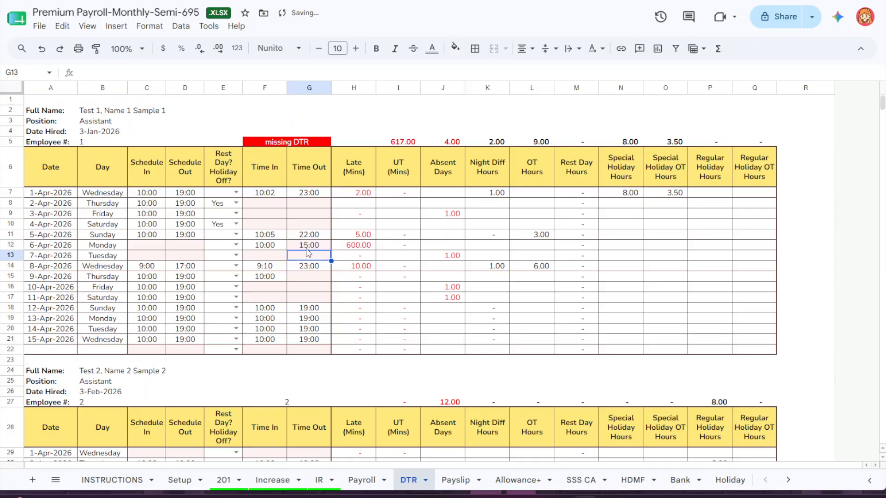
key("Down")
key("Down")
type("21:00")
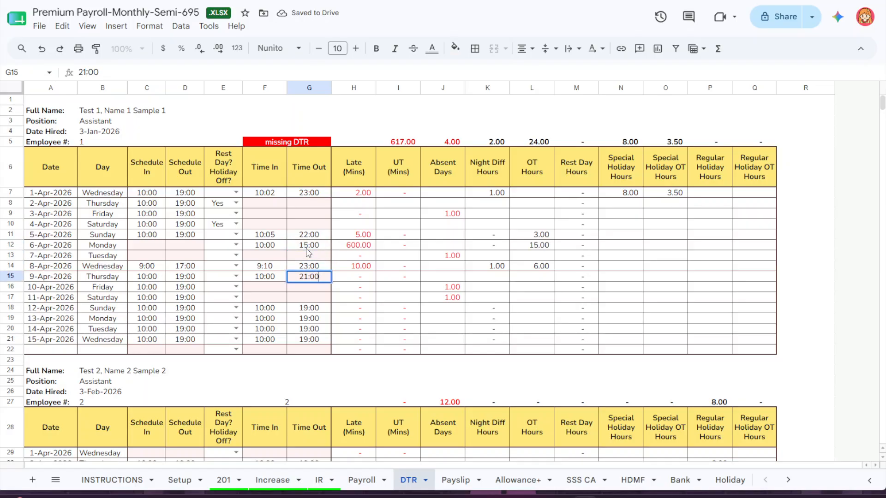
key("Return")
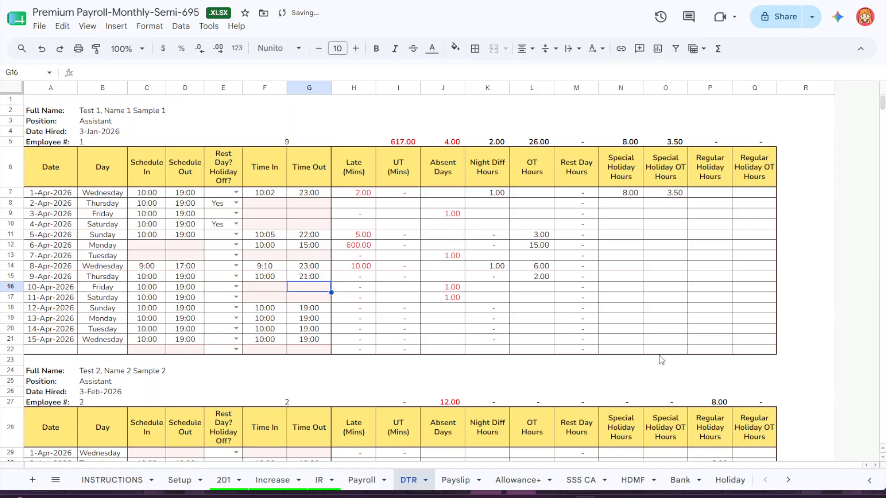
View the special and regular holiday lists in the Holiday sheet, and open the Payroll sheet
left_click(729, 480)
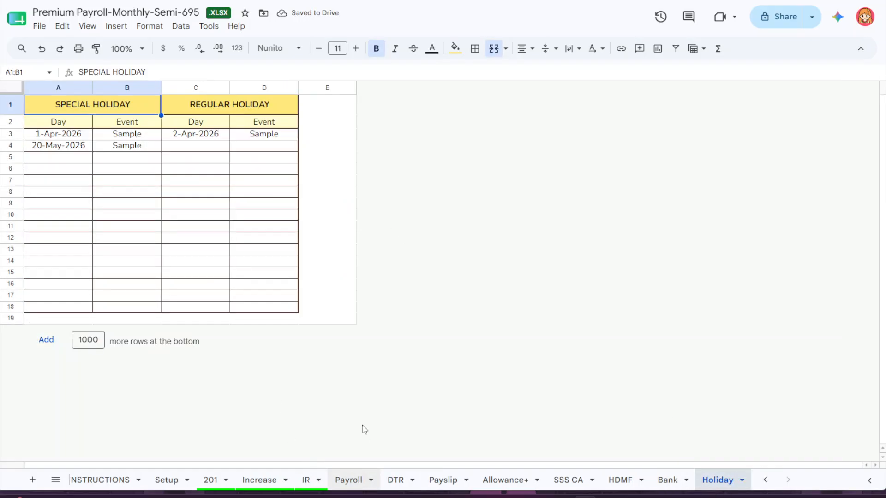
left_click(355, 481)
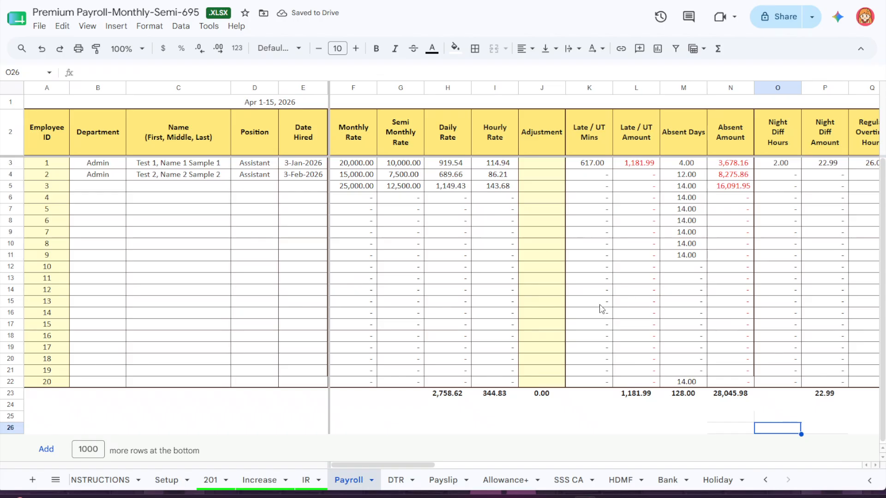
Return to the DTR sheet and look through the time record tables of the following employees
left_click(408, 485)
scroll(469, 350, "down", 5)
scroll(469, 326, "down", 7)
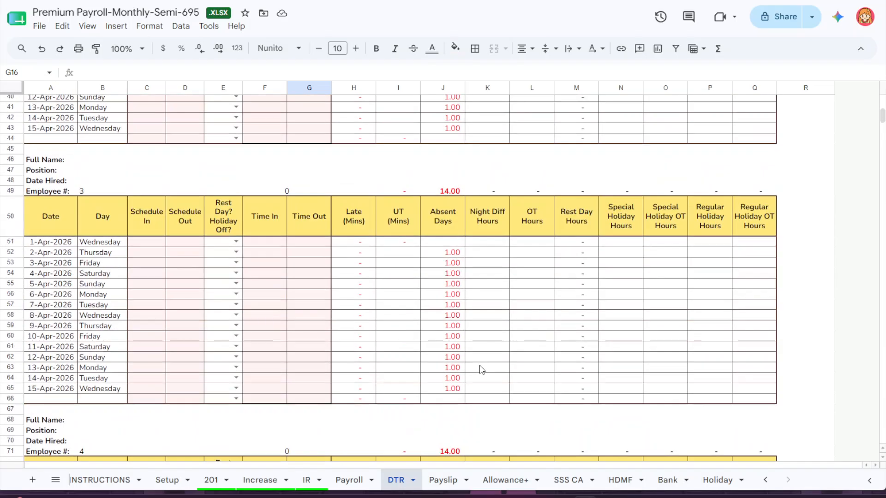
scroll(482, 369, "up", 12)
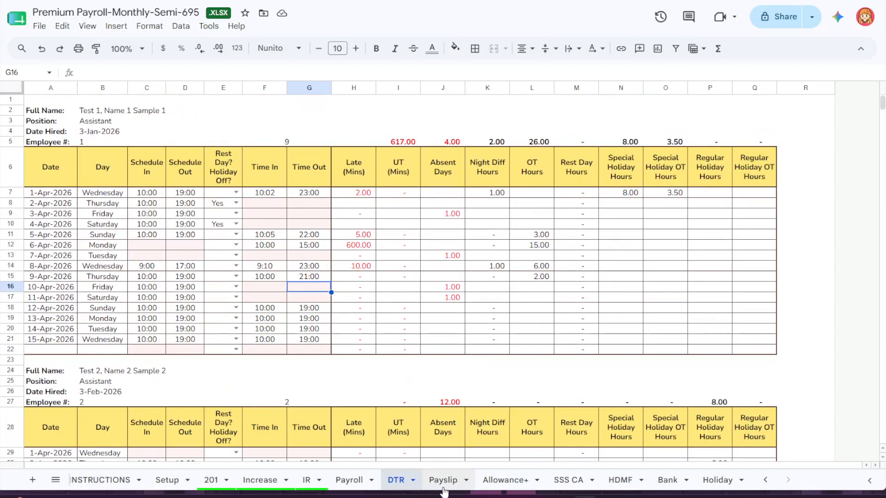
Review the employee payslips in the Payslip sheet and highlight column K, which holds the net pay check
left_click(443, 481)
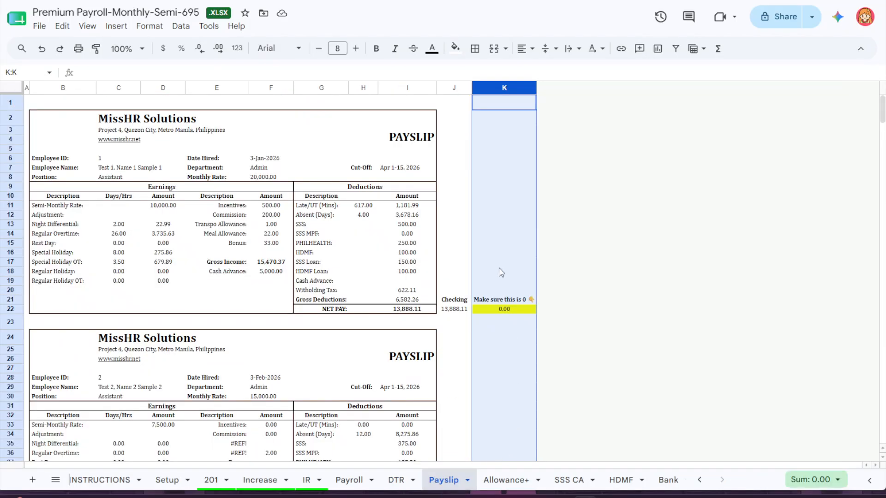
left_click(493, 236)
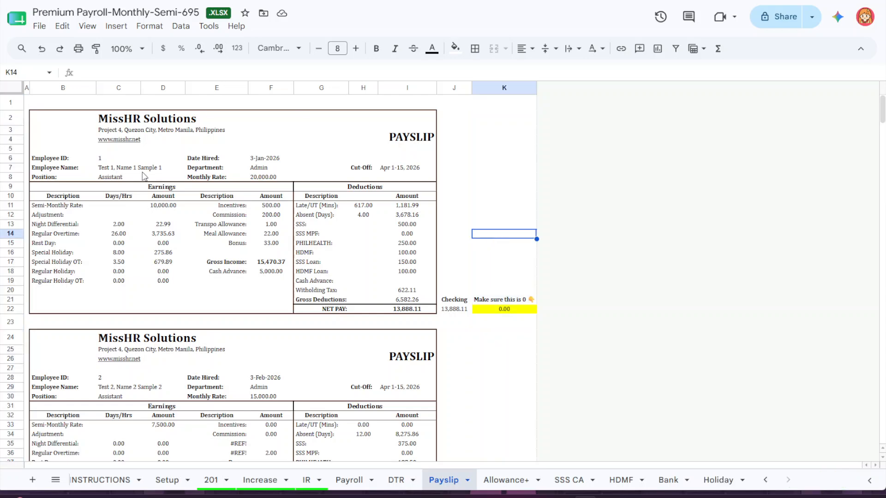
scroll(353, 254, "down", 8)
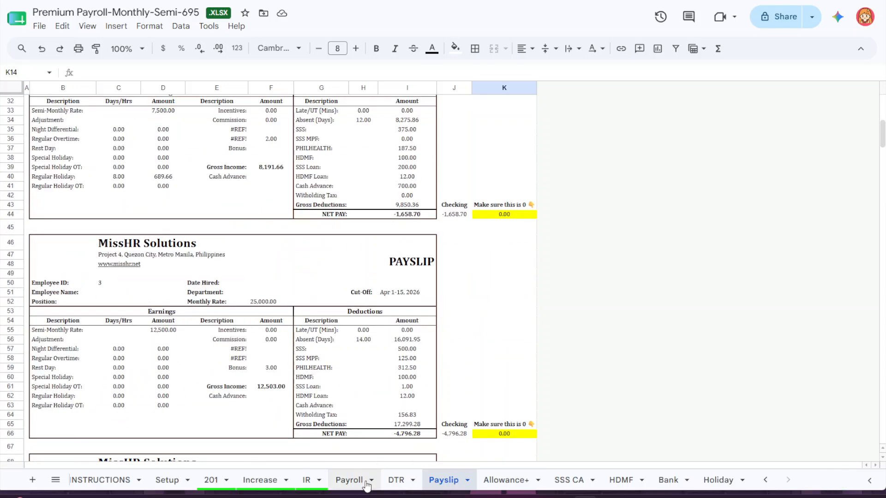
scroll(498, 337, "up", 8)
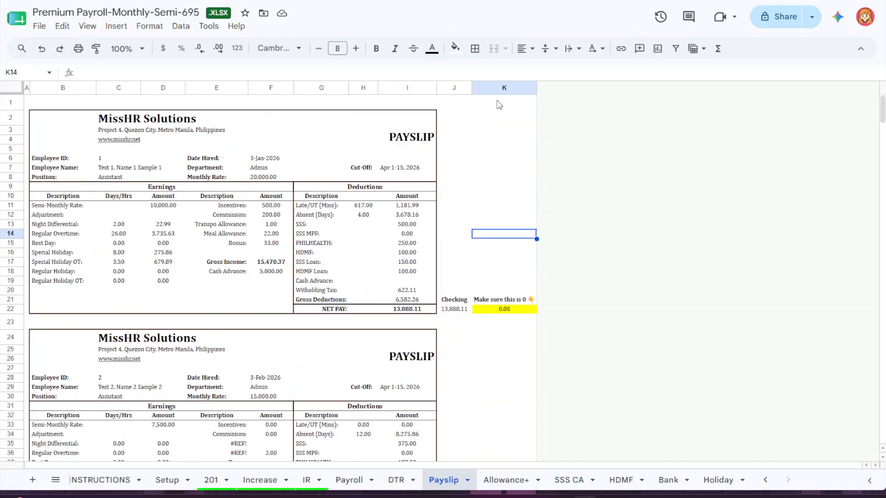
left_click(498, 88)
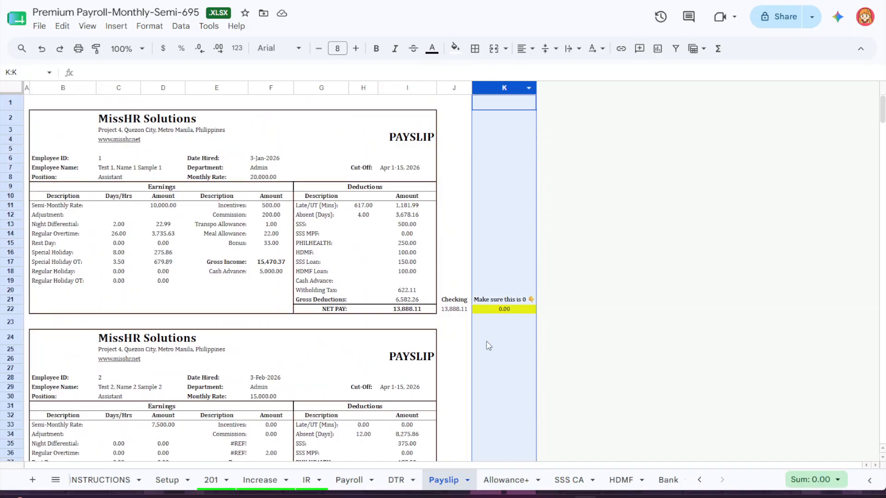
left_click(356, 490)
left_click(431, 487)
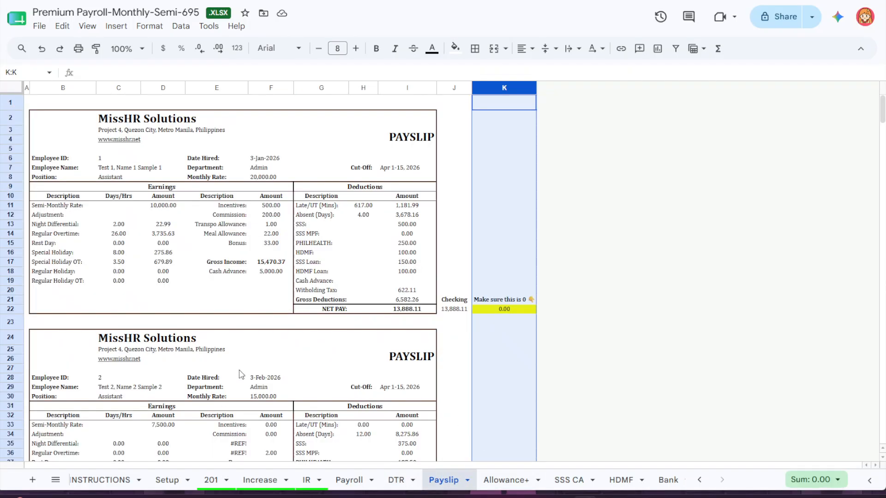
Review the incentive, commission and non-taxable columns in the Allowance+ sheet, including the note on Sales / Commission Basis
left_click(502, 485)
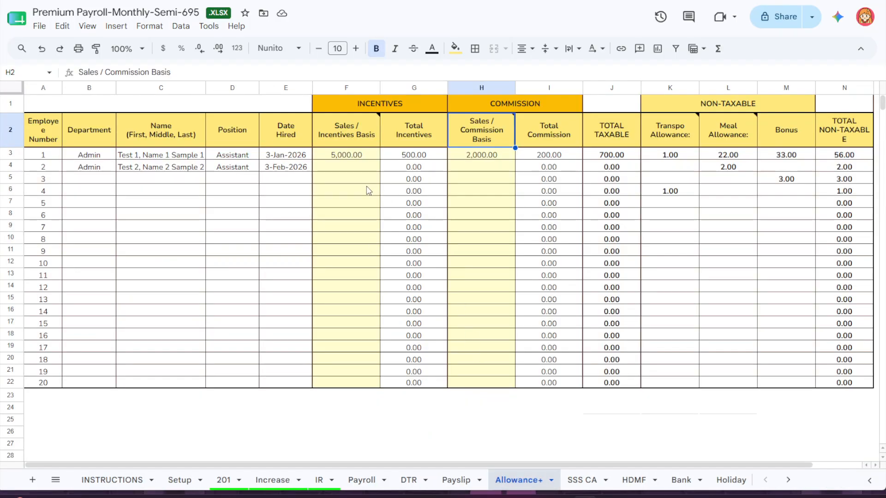
mouse_move(451, 141)
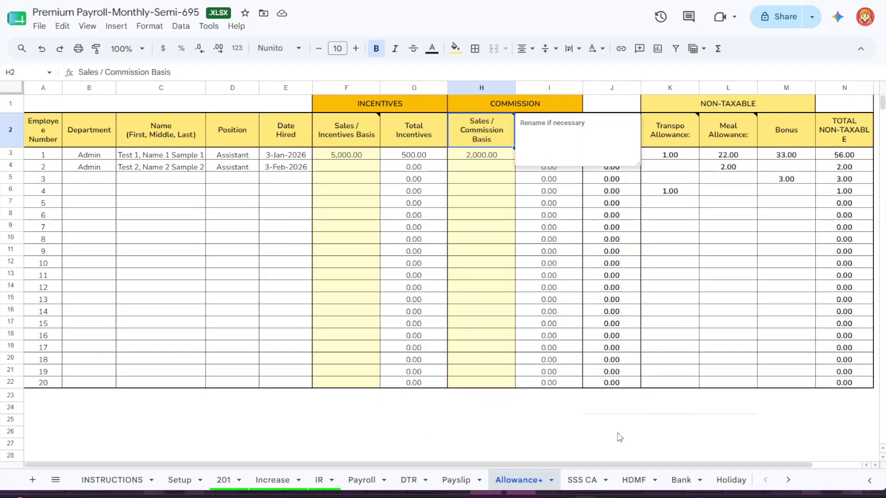
left_click_drag(602, 466, 699, 467)
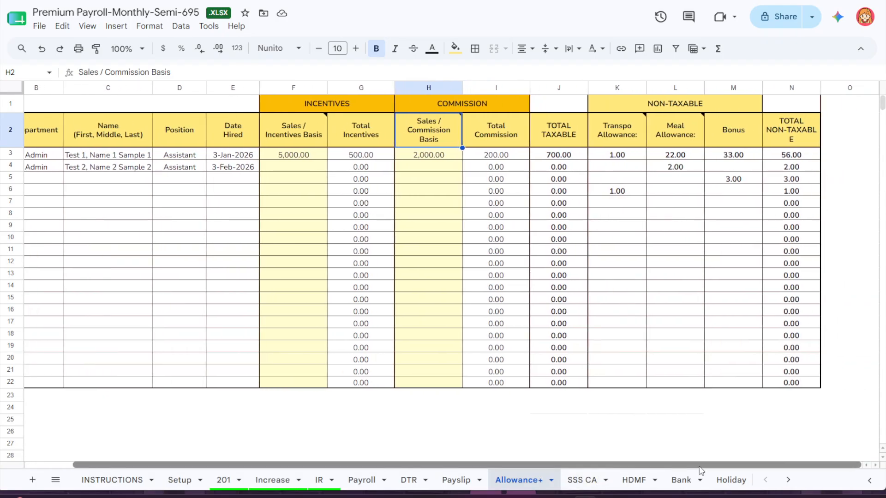
Examine the Cash Advance columns in the SSS CA sheet and the Multi-Purpose and Calamity Loan columns in HDMF
left_click(582, 480)
left_click_drag(421, 467, 641, 485)
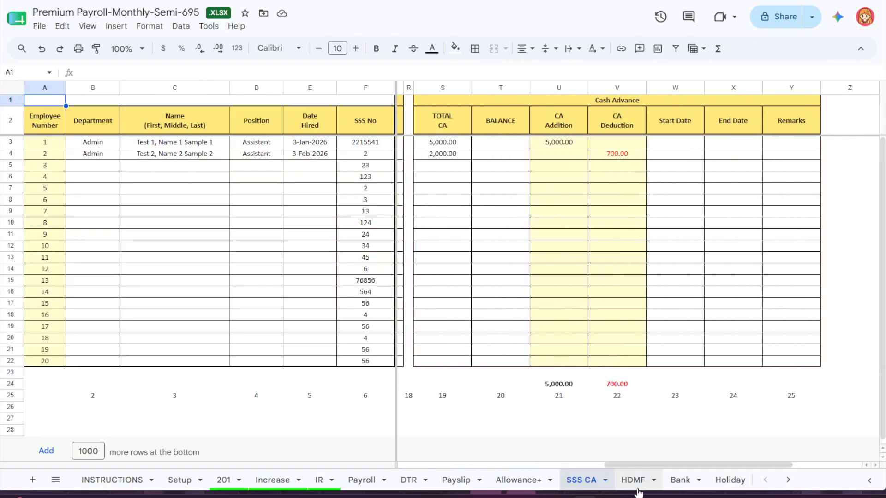
left_click(639, 483)
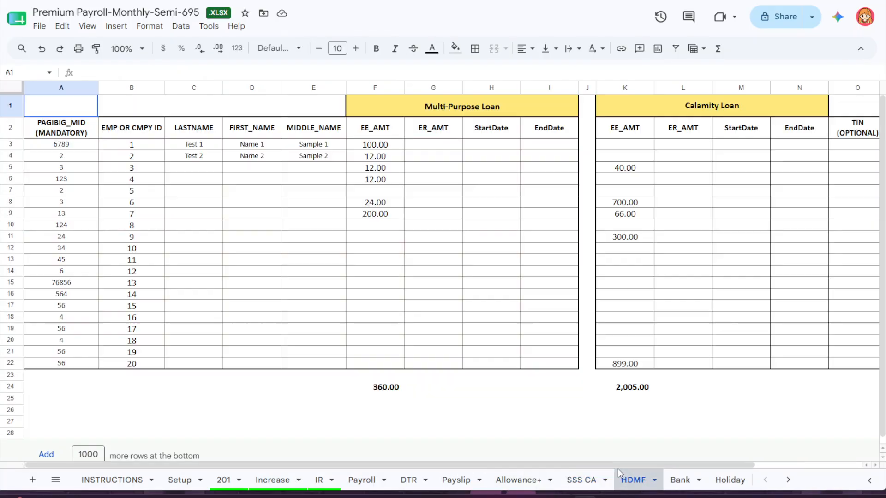
left_click_drag(581, 475, 697, 475)
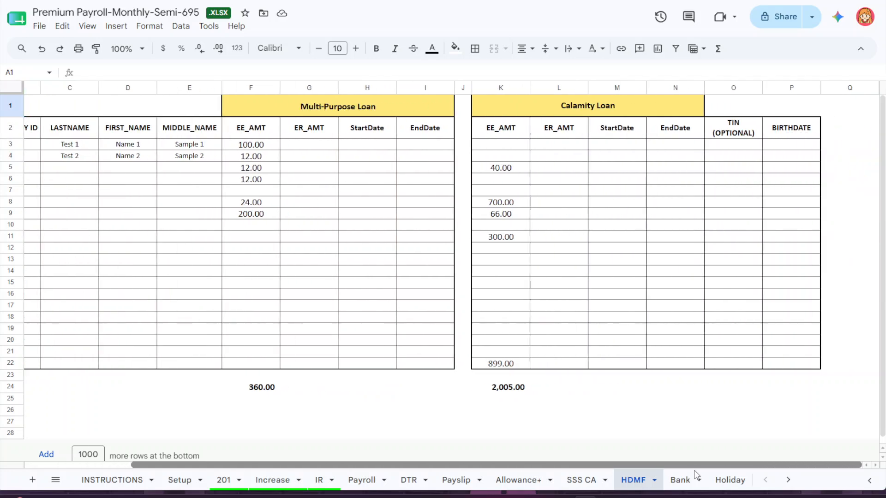
Check the net pay list and its zero check in the Bank sheet, and return to the Payroll sheet
left_click(685, 483)
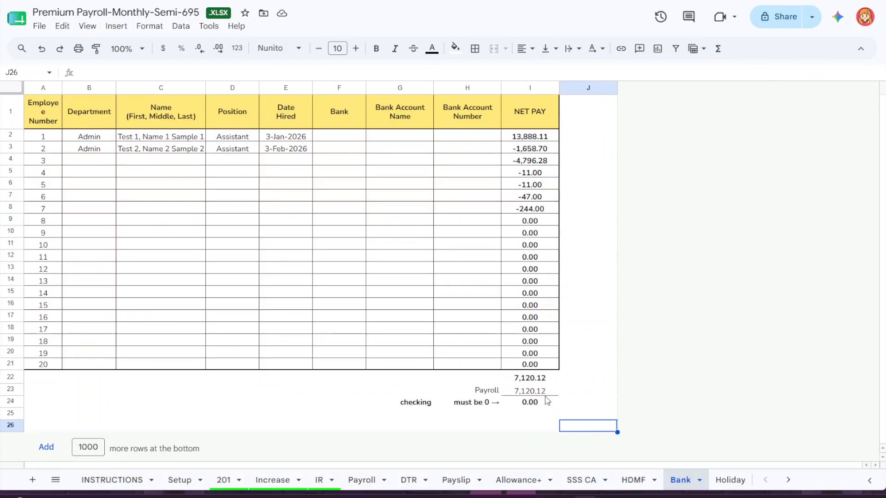
left_click(362, 480)
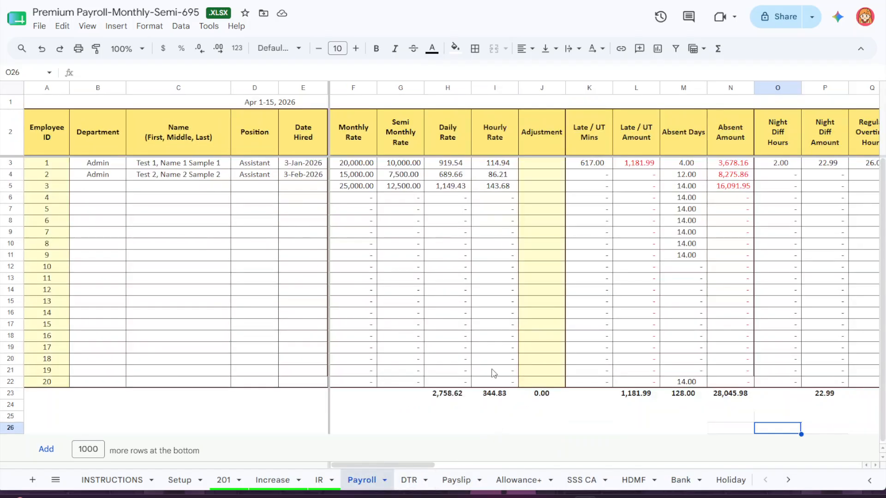